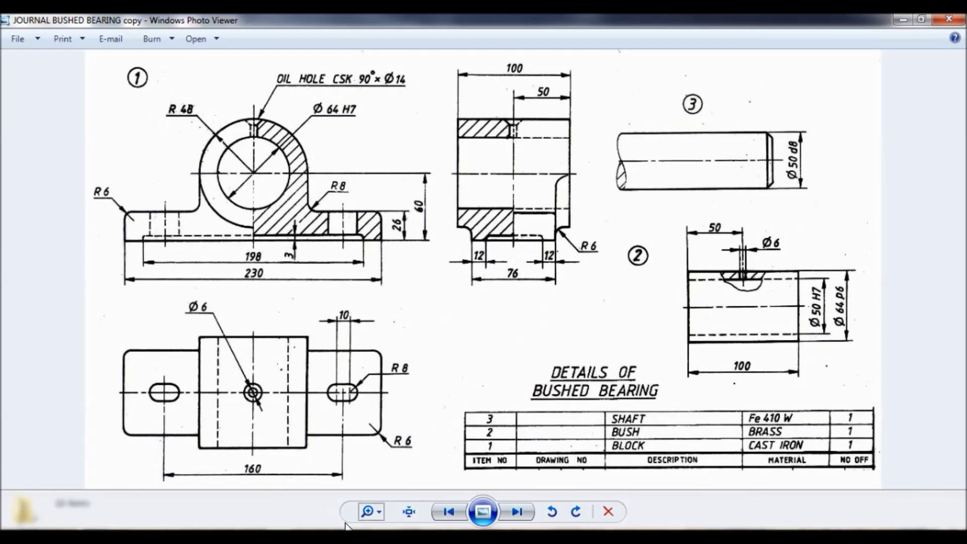
Step: Zoom into the bushed bearing drawing and pan across its title, parts table and shaft detail
click(378, 512)
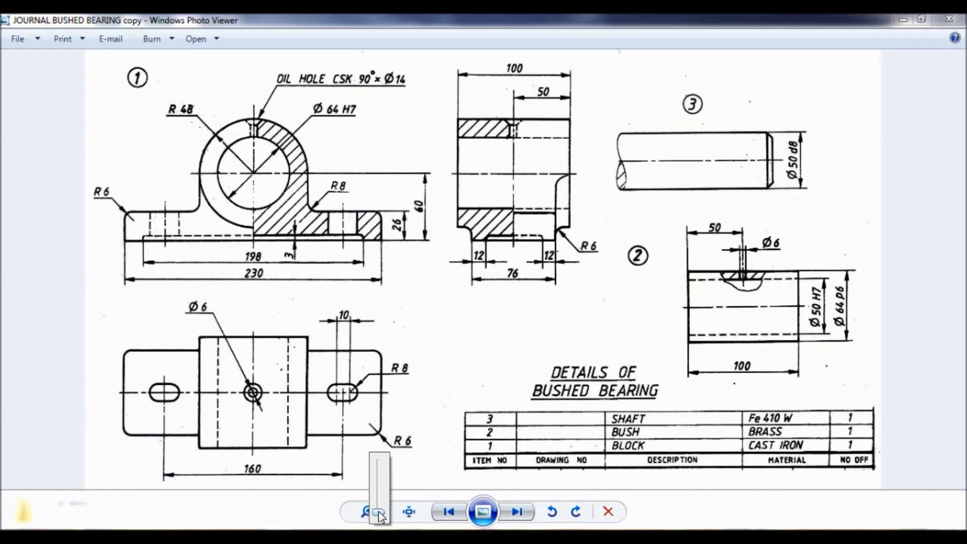
drag(379, 517, 382, 506)
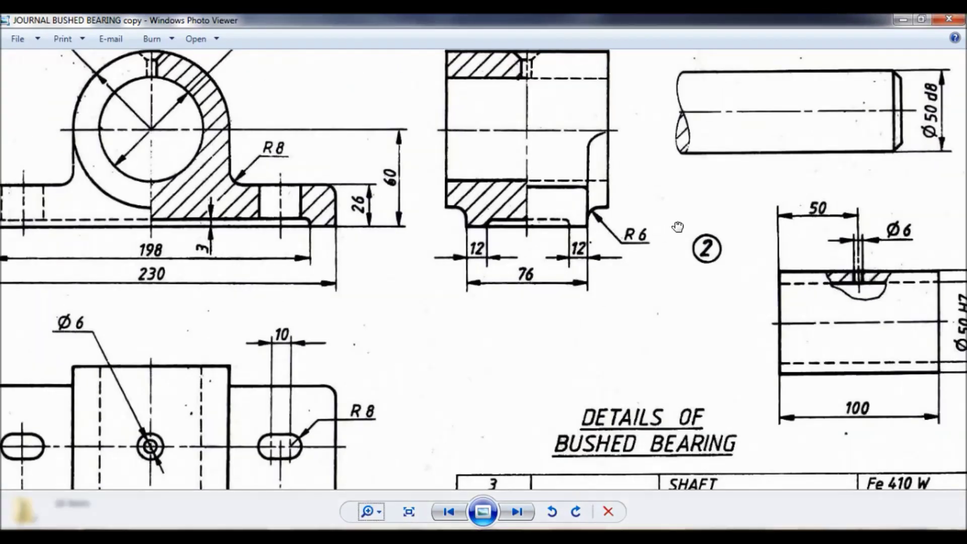
drag(663, 274, 574, 373)
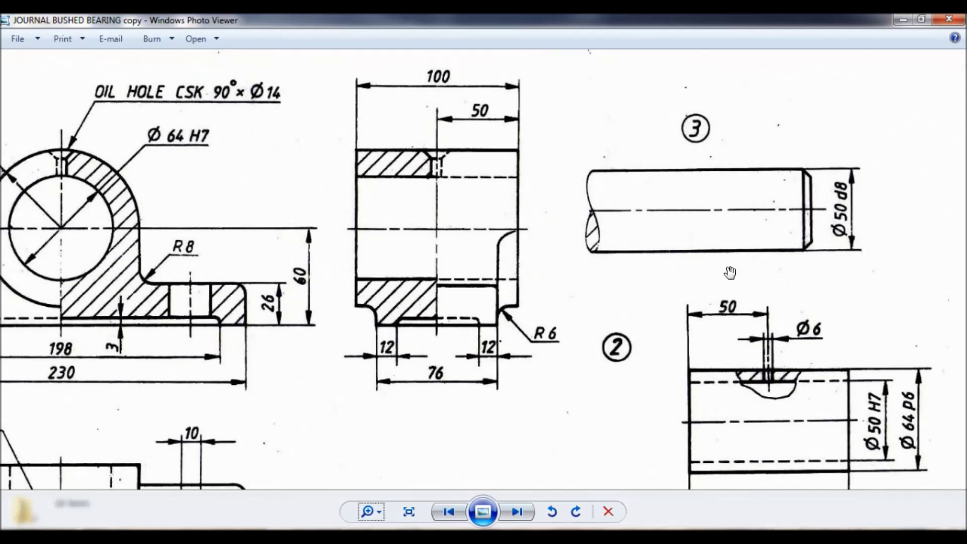
mouse_move(600, 391)
mouse_down()
mouse_move(659, 289)
mouse_move(687, 274)
mouse_up()
mouse_move(589, 330)
mouse_down()
mouse_move(592, 408)
mouse_move(561, 467)
mouse_up()
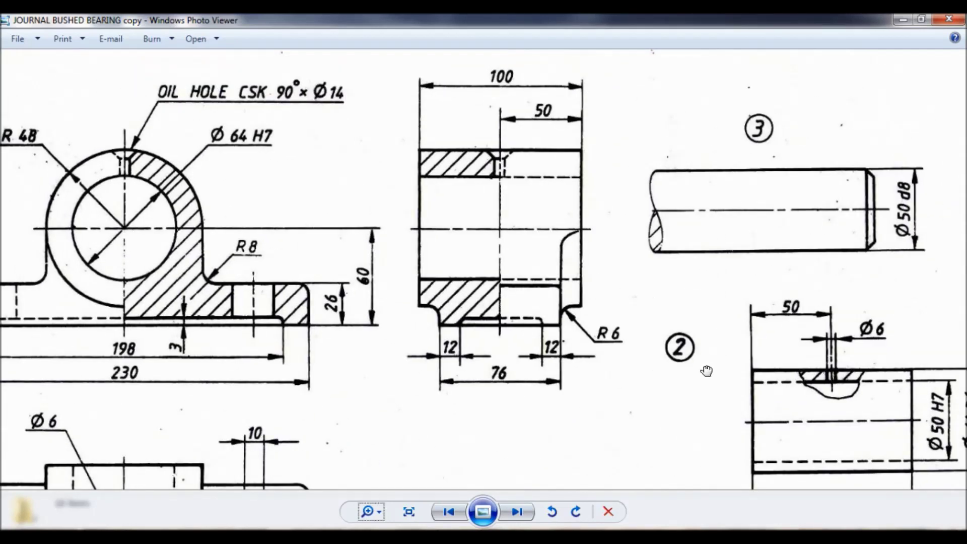
drag(707, 370, 642, 273)
drag(578, 272, 582, 295)
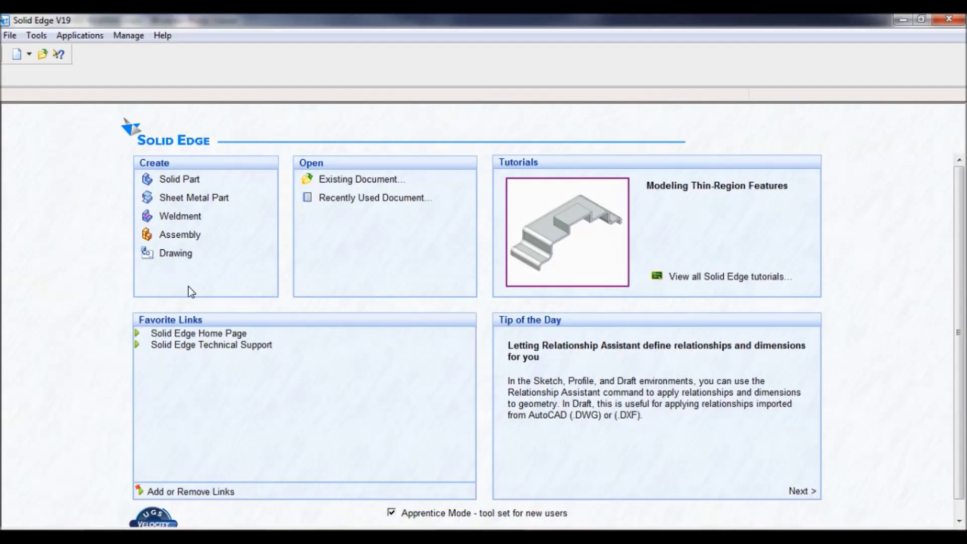
Step: Create a new solid part in iso view and start a protrusion on the Front plane
click(179, 179)
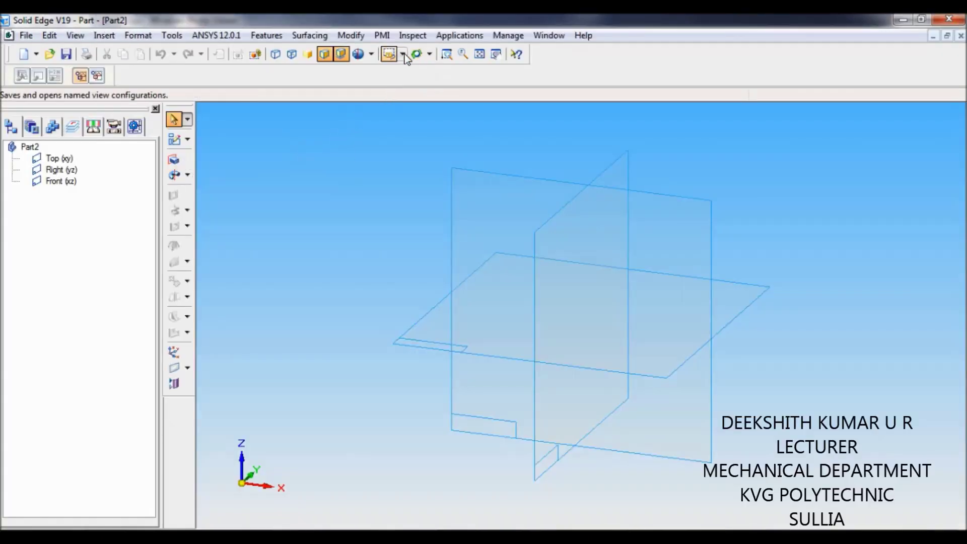
click(405, 54)
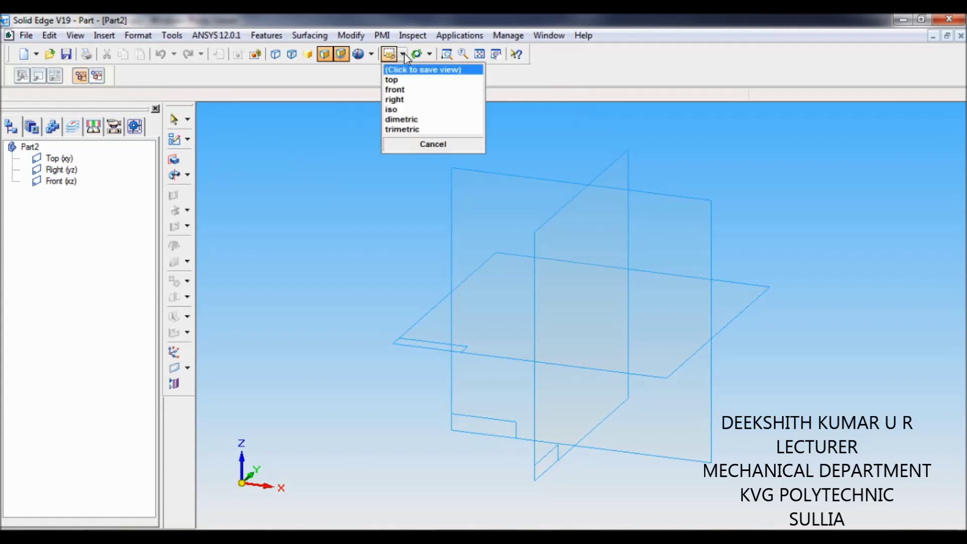
click(398, 112)
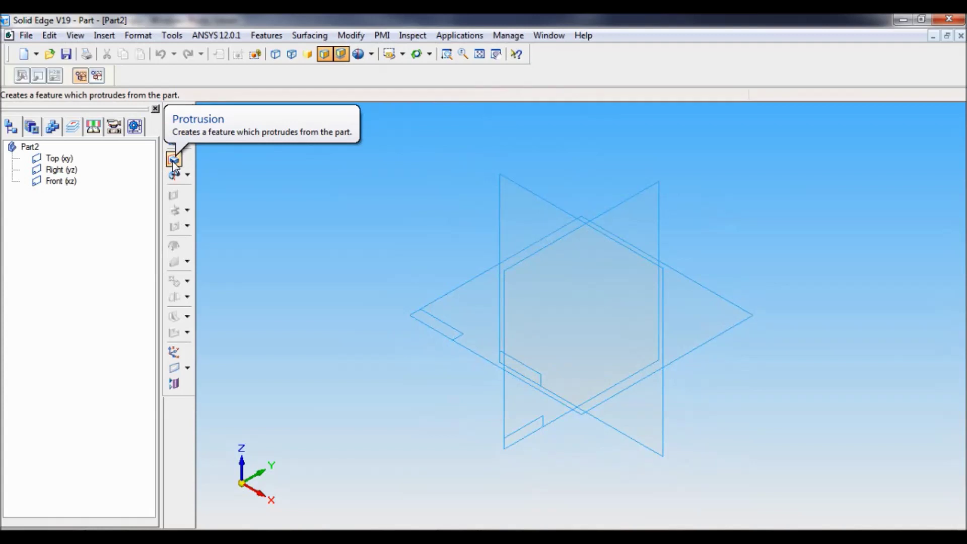
click(172, 161)
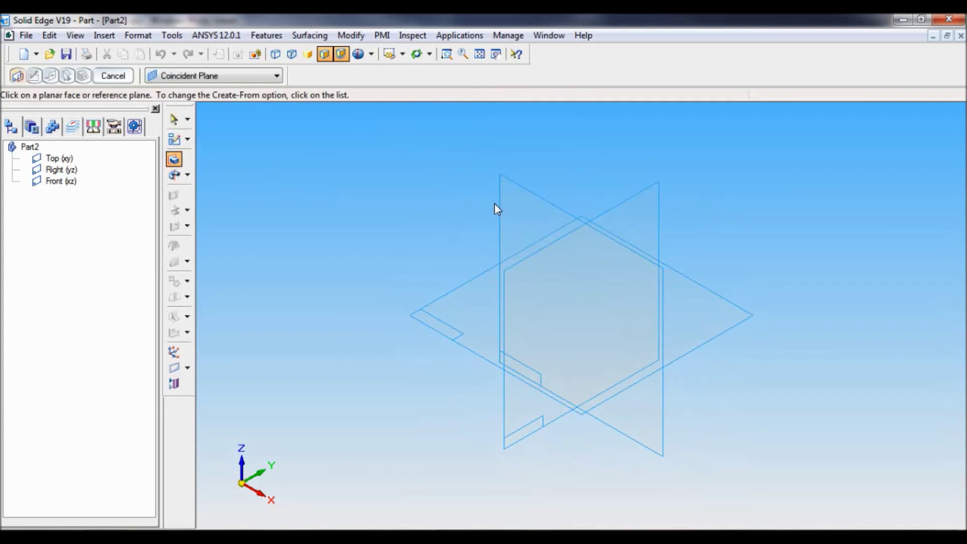
click(523, 197)
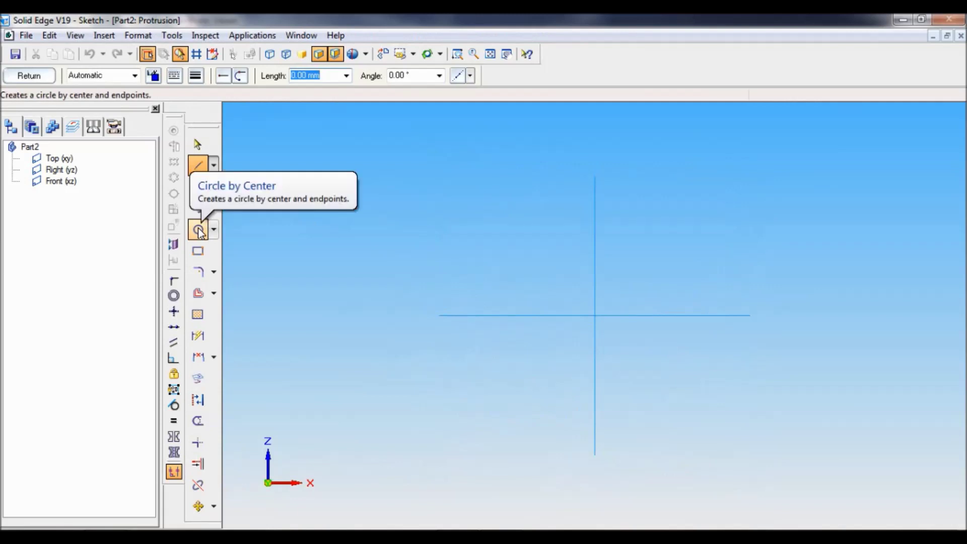
Step: Draw a circle by centre at the Front plane origin
click(199, 231)
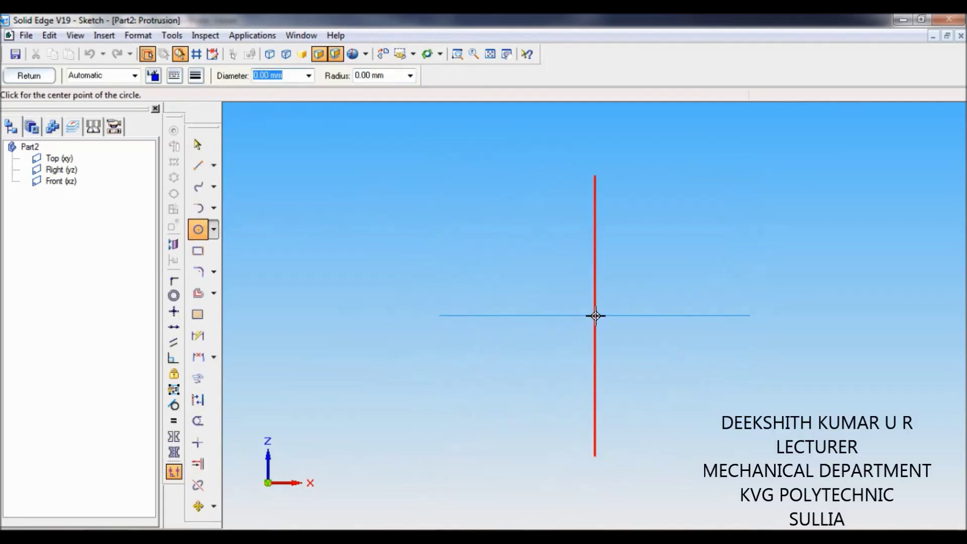
click(594, 315)
click(538, 260)
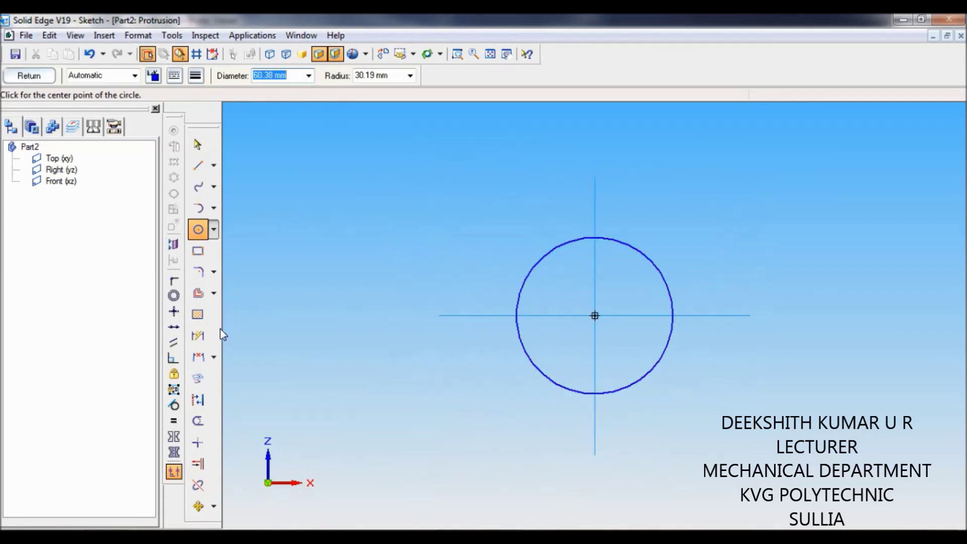
Step: Dimension the circle's diameter to 50
click(199, 336)
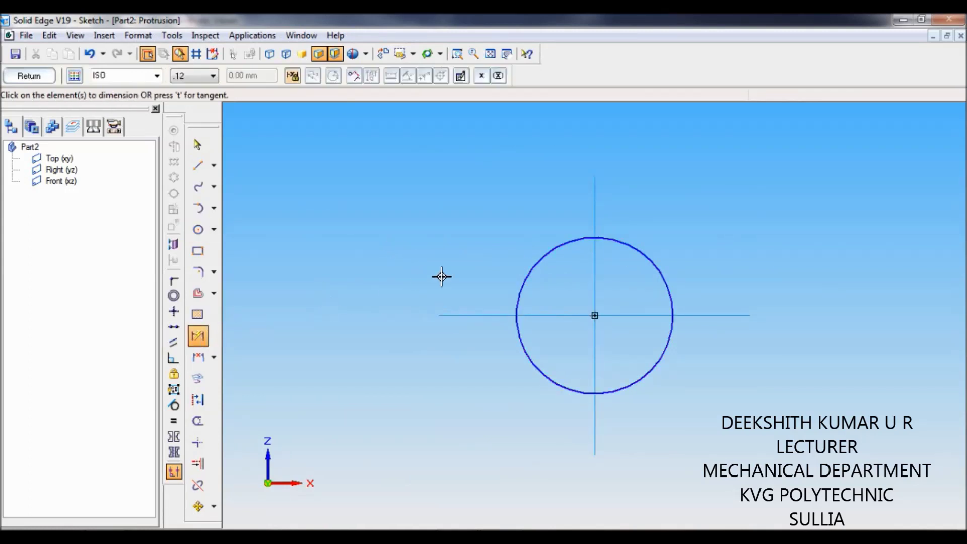
click(632, 247)
click(668, 218)
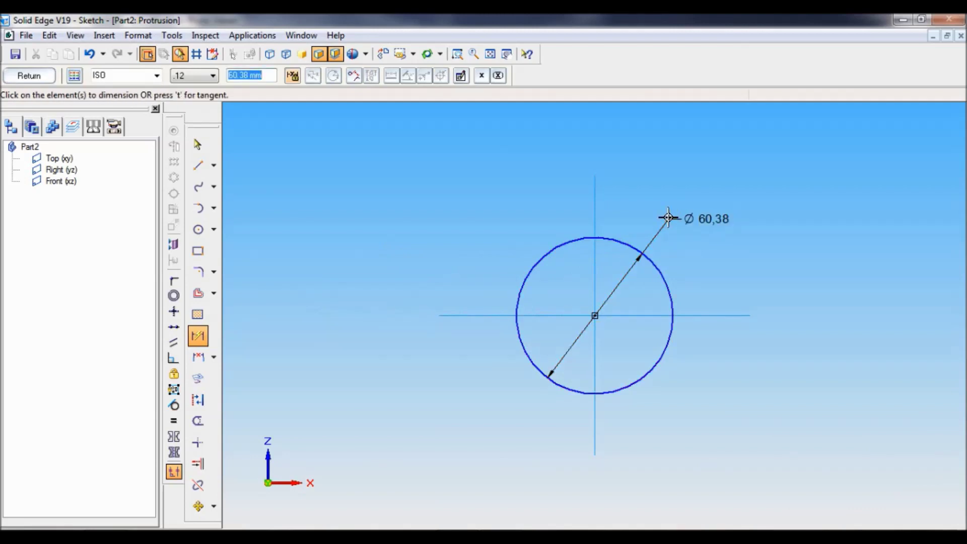
text(50)
key(Return)
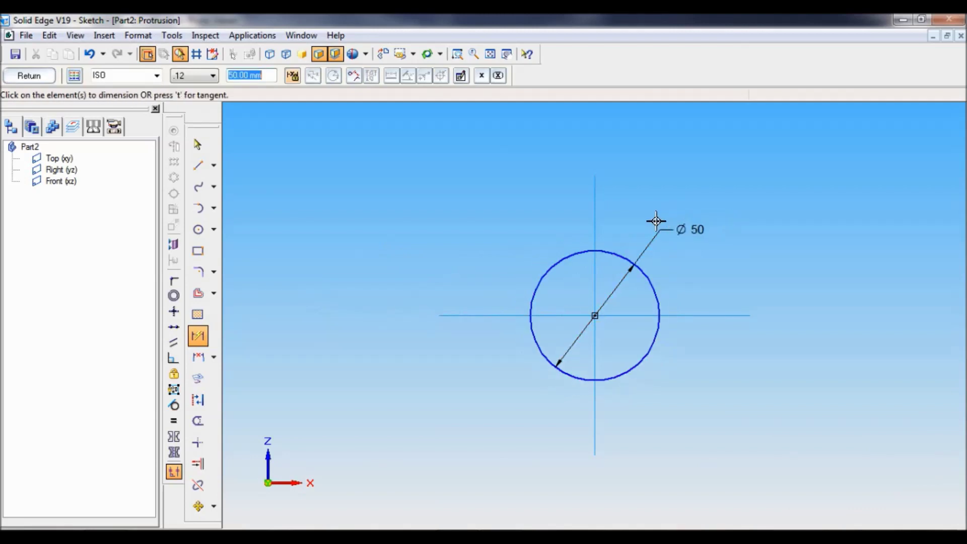
Step: Close the sketch and extrude the circle with Symmetric Extent to a 150 mm distance
click(28, 78)
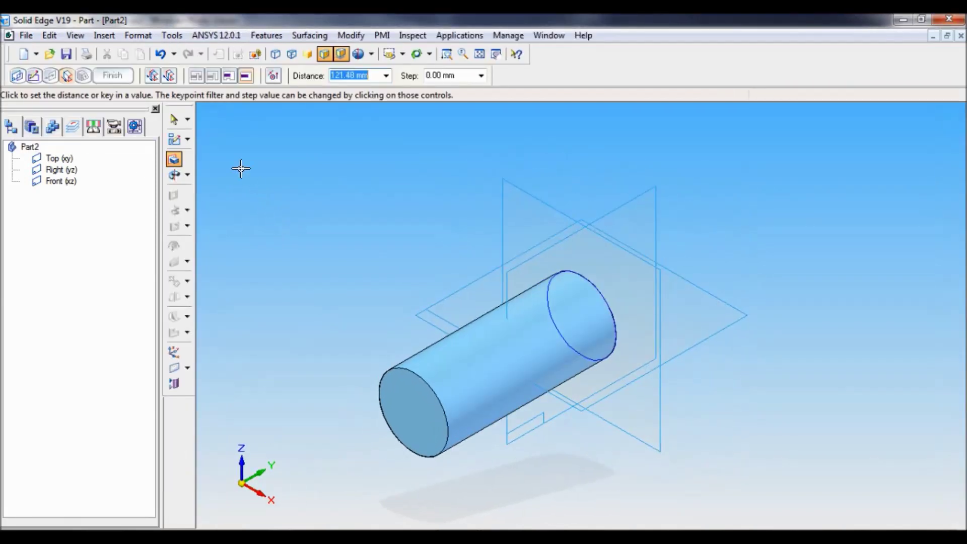
click(169, 78)
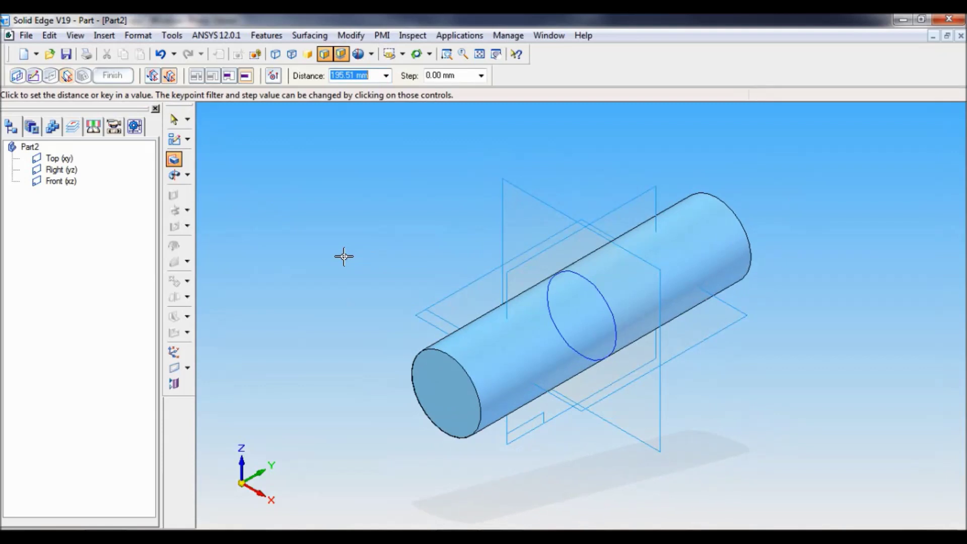
text(1)
text(50)
key(Return)
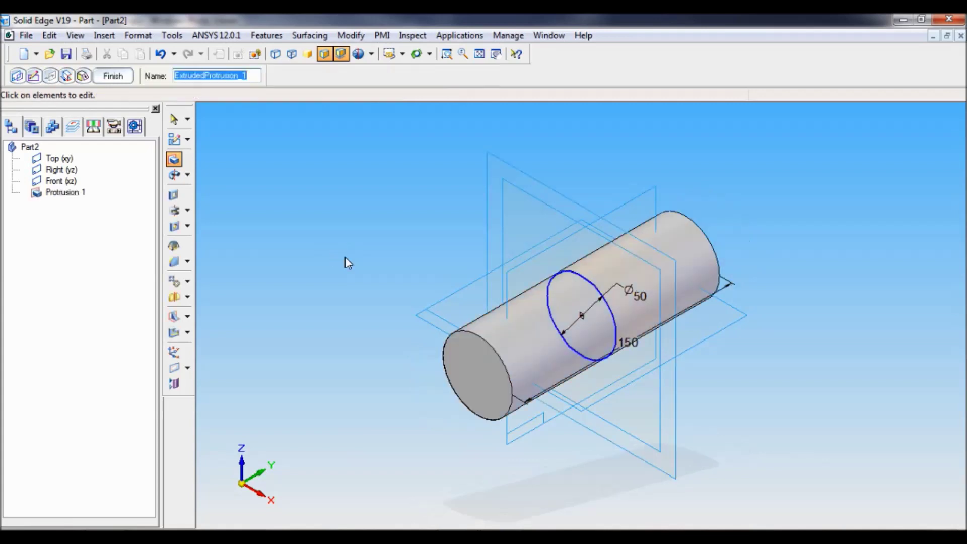
Step: Finish Protrusion 1 and start a Chamfer with a 5 mm setback
click(114, 76)
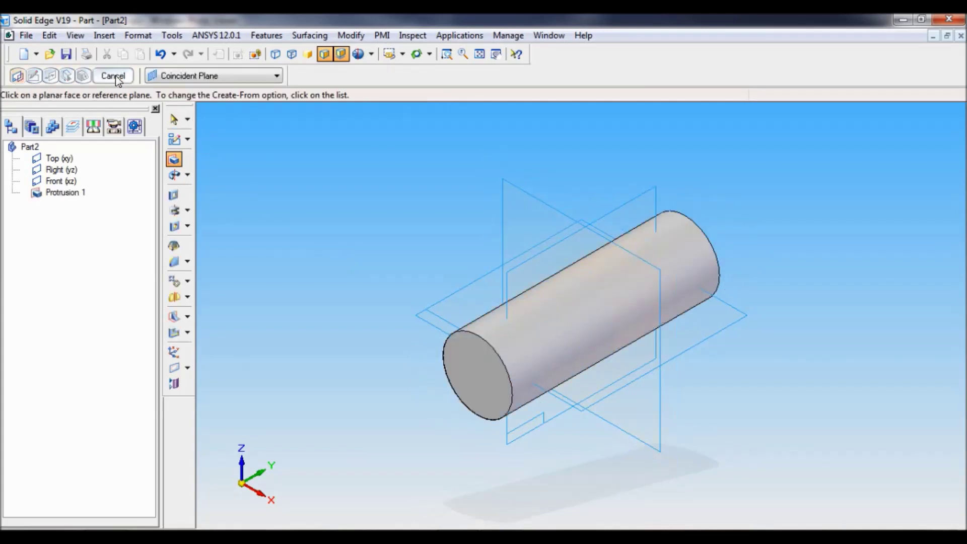
click(115, 77)
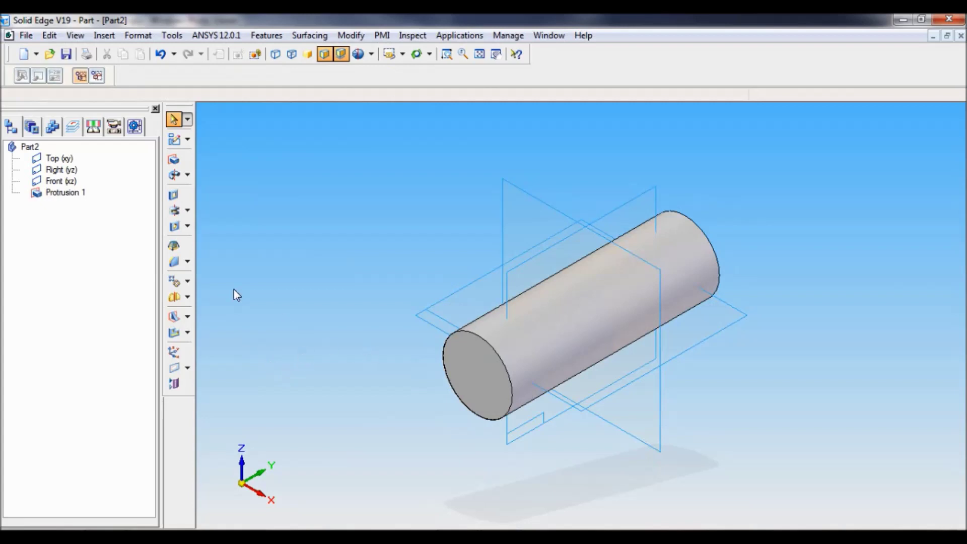
click(187, 261)
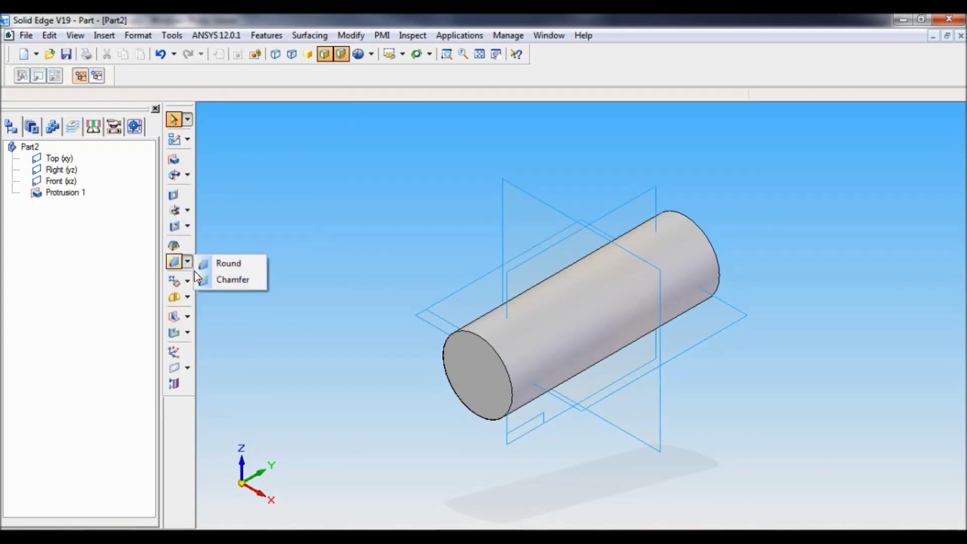
click(221, 280)
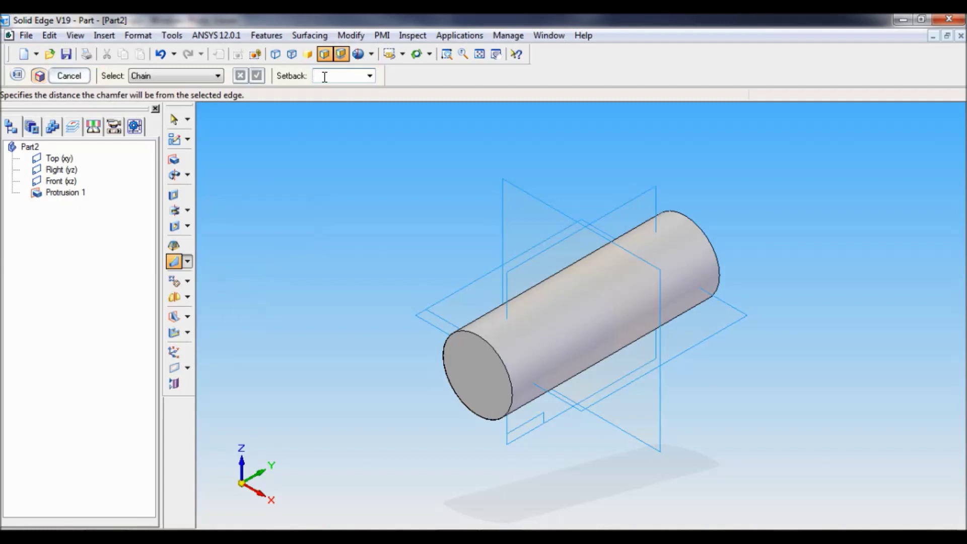
text(5)
key(Return)
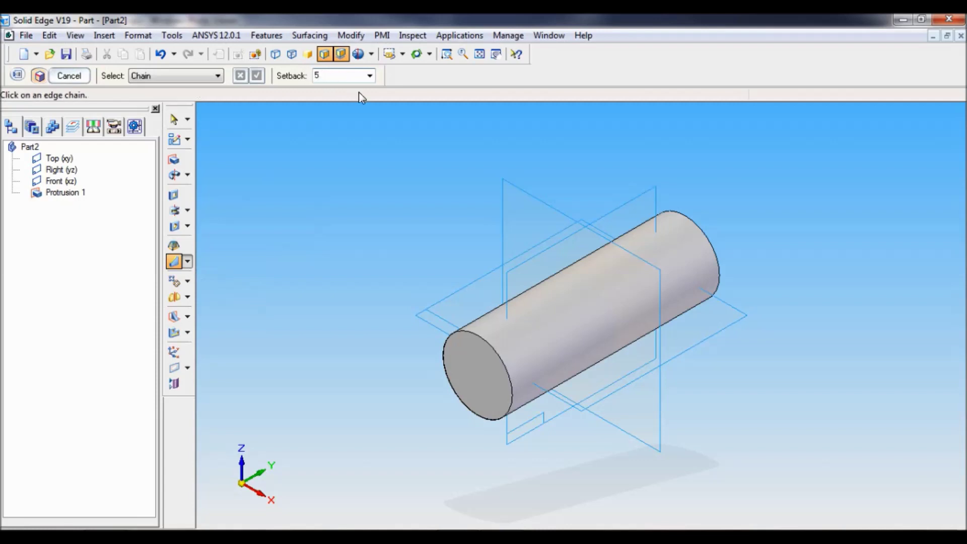
key(Return)
Step: Chamfer both cylinder end edges, creating Chamfer 1
click(467, 332)
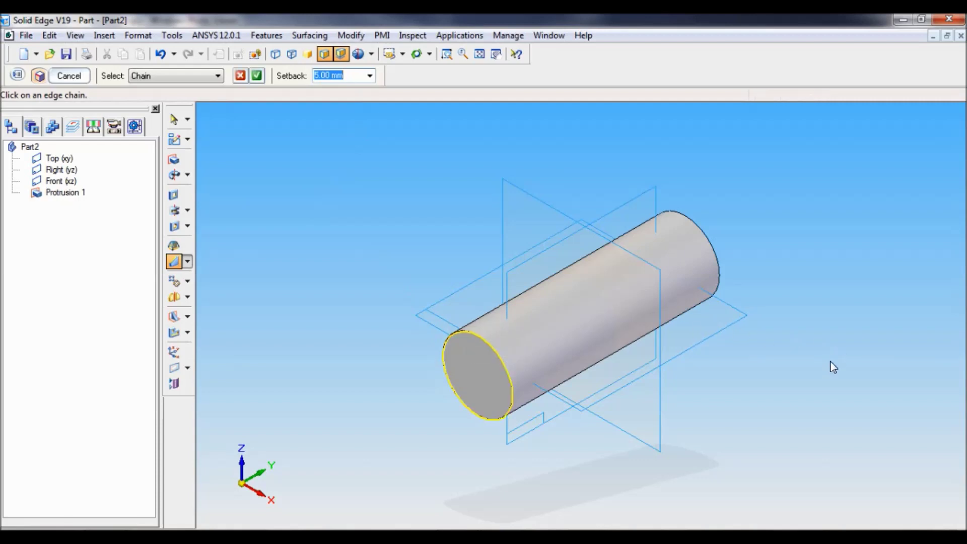
middle_drag(831, 361, 800, 389)
click(727, 274)
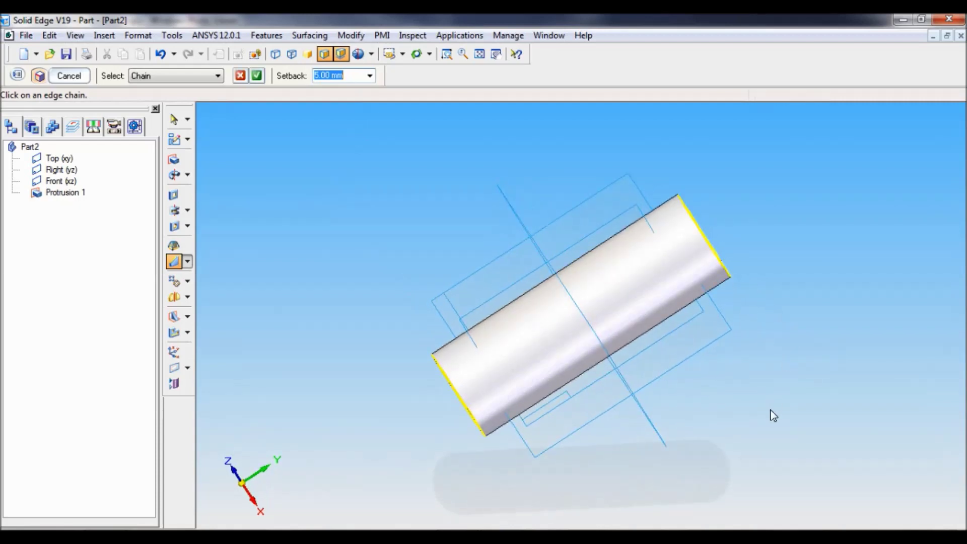
click(257, 75)
click(78, 76)
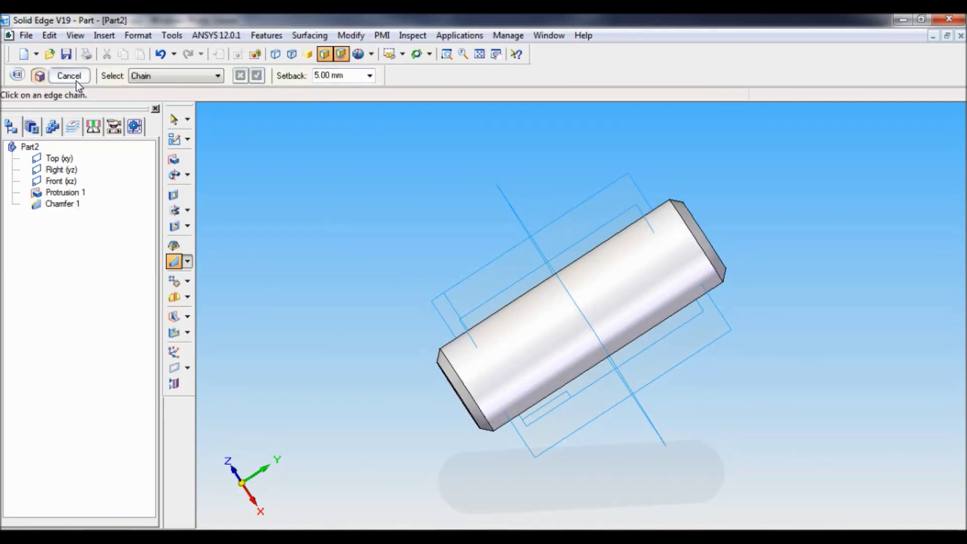
Step: End the chamfer command, orbit to inspect the chamfered ends, and return to iso view
click(77, 76)
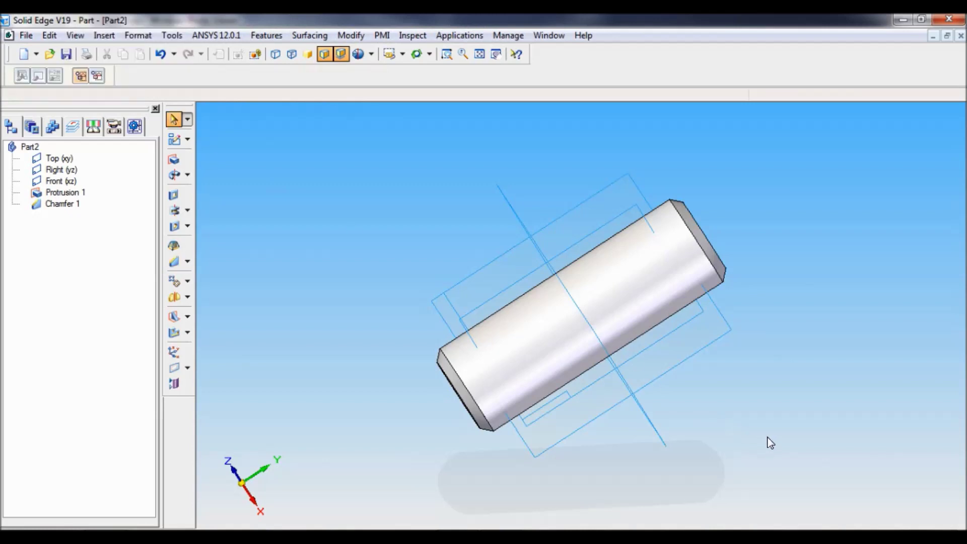
mouse_move(693, 452)
middle_down()
mouse_move(597, 473)
mouse_move(488, 468)
mouse_move(847, 429)
middle_up()
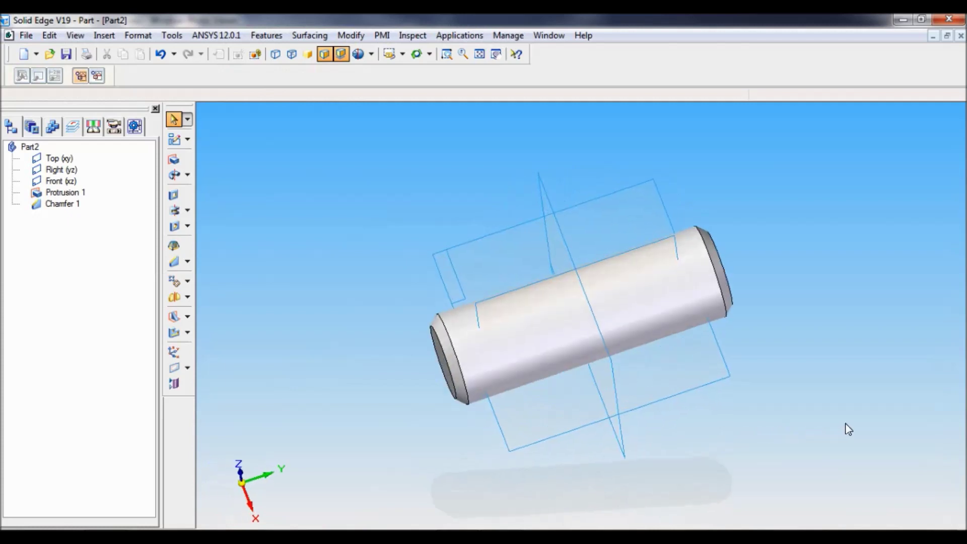
click(403, 54)
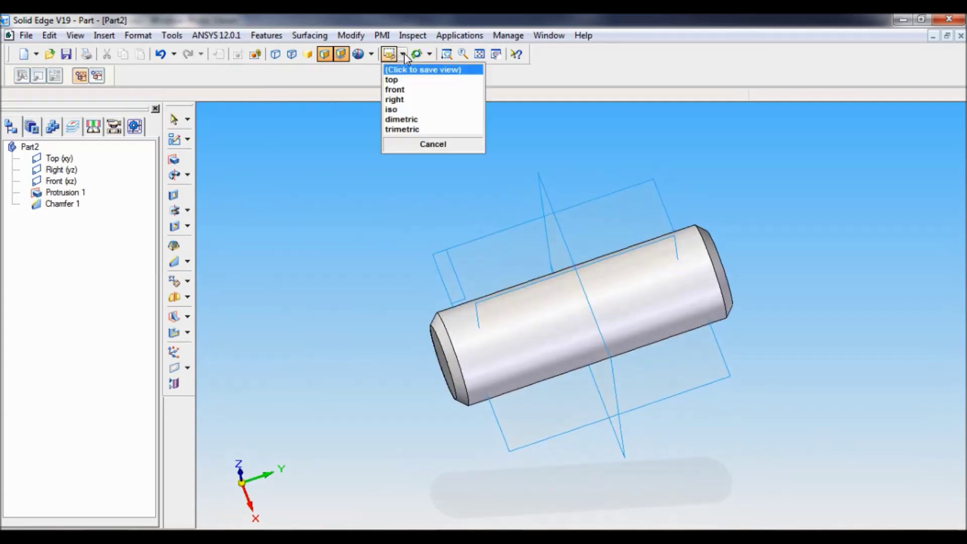
click(392, 109)
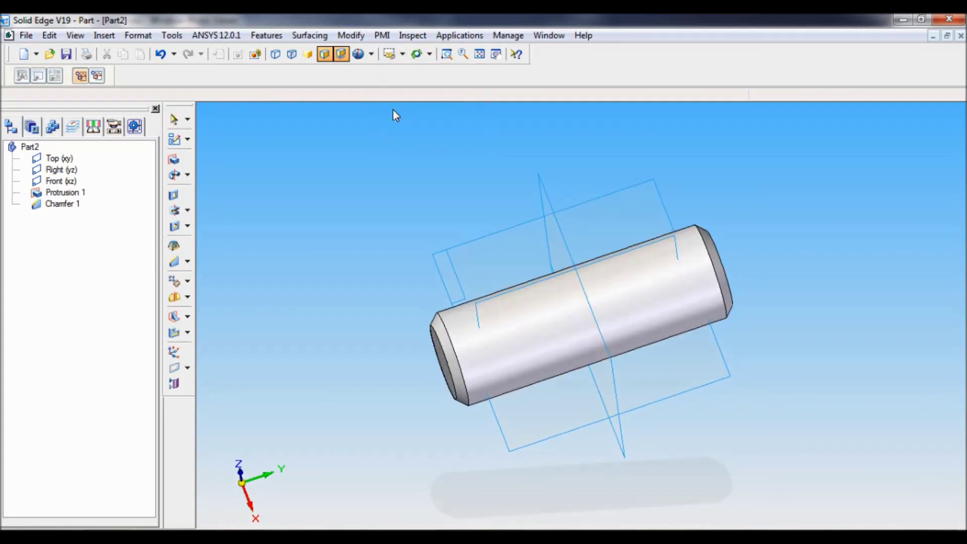
Step: Apply Fe 410 W to the model from the Material Table
click(172, 36)
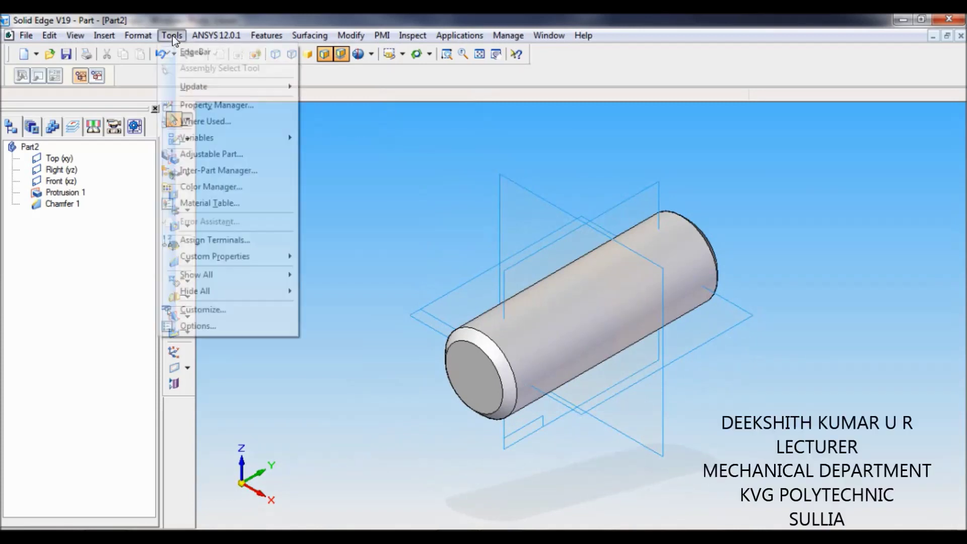
click(203, 204)
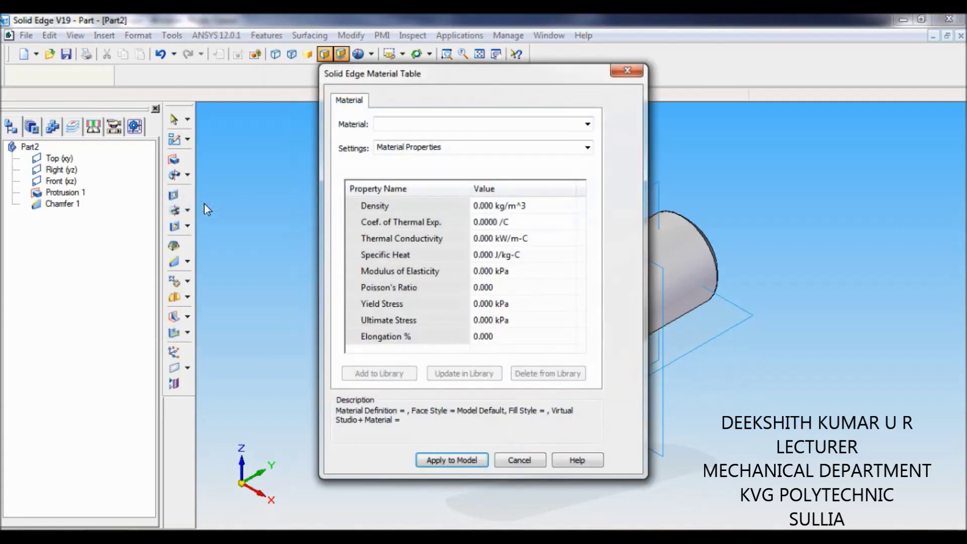
click(391, 124)
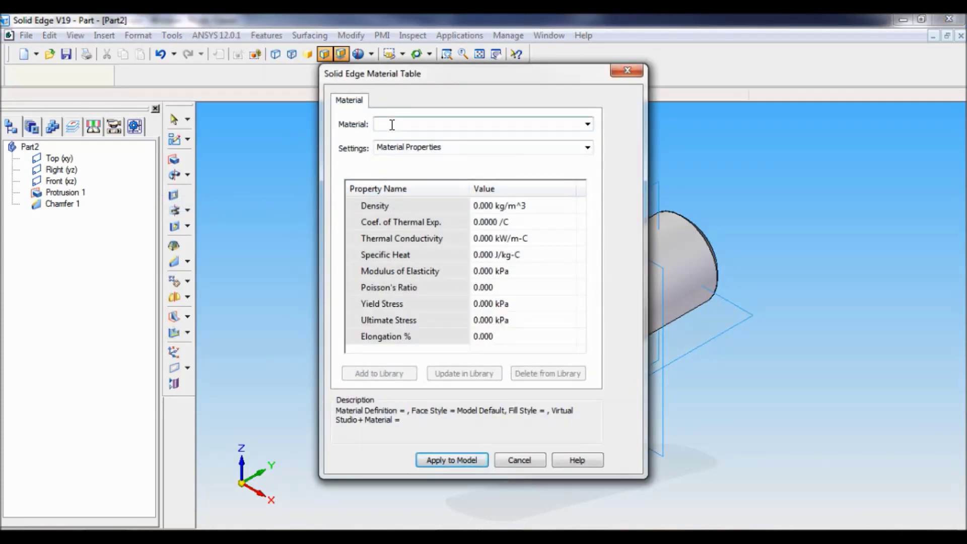
text(Fe)
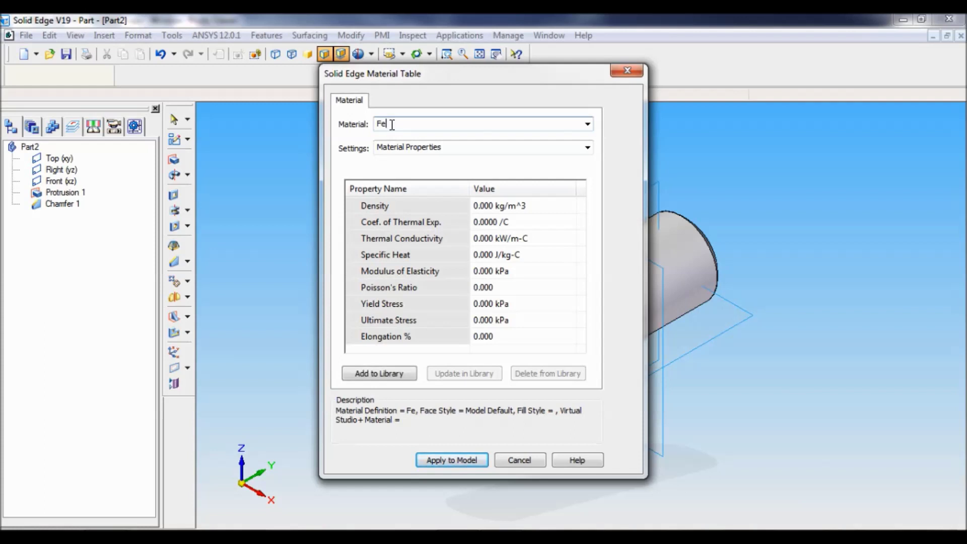
text( 41)
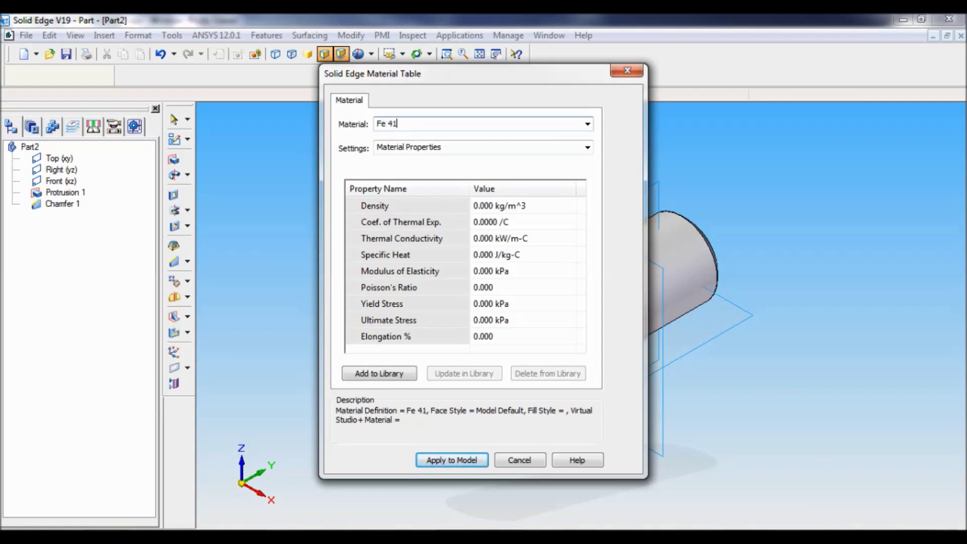
text(0 W)
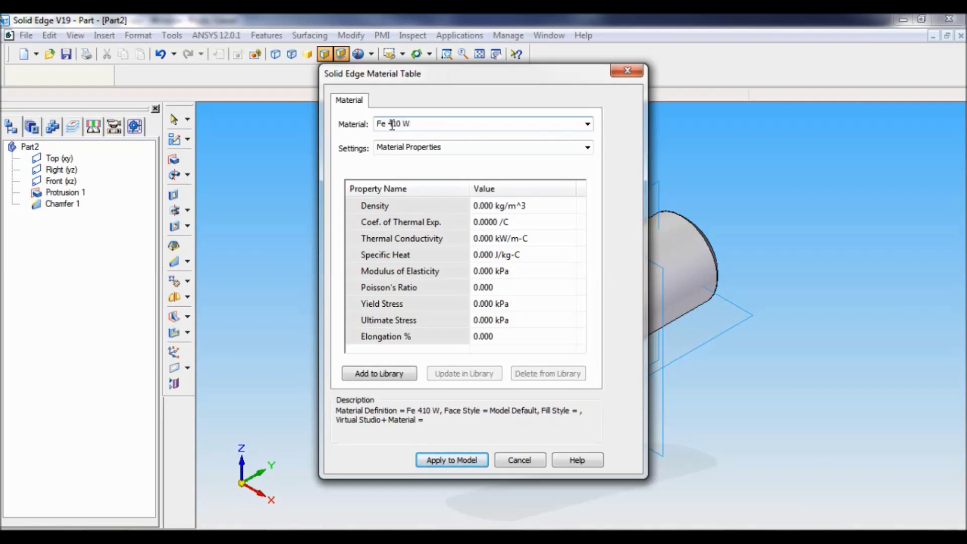
click(440, 462)
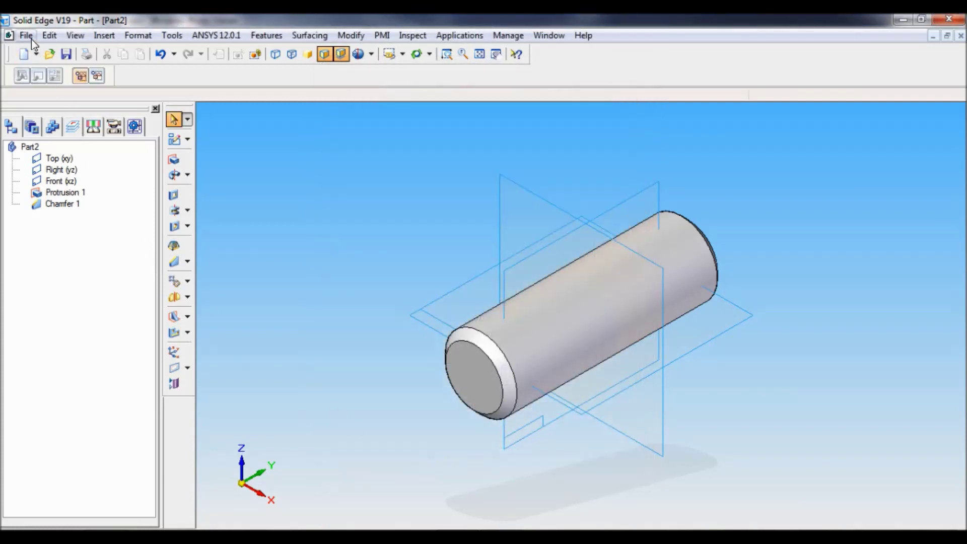
click(26, 36)
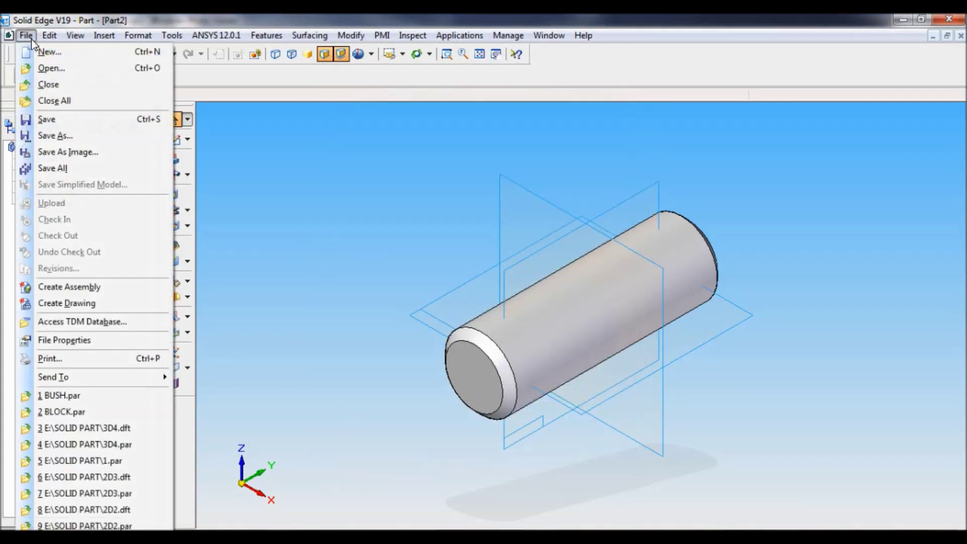
Step: Enter SHAFT as the Summary title in File Properties, copy it, and confirm
click(63, 344)
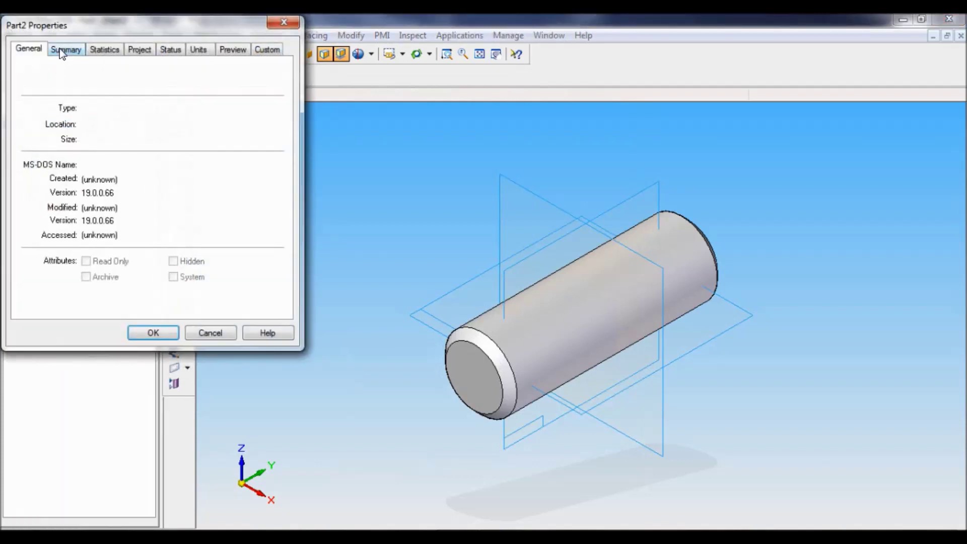
click(60, 49)
click(76, 72)
text(SHAFT)
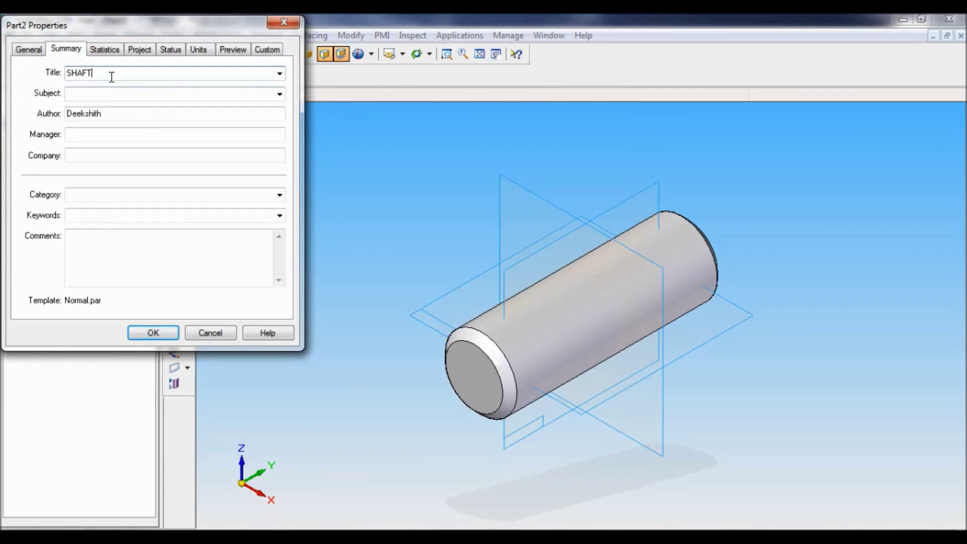
double_click(70, 73)
right_click(69, 70)
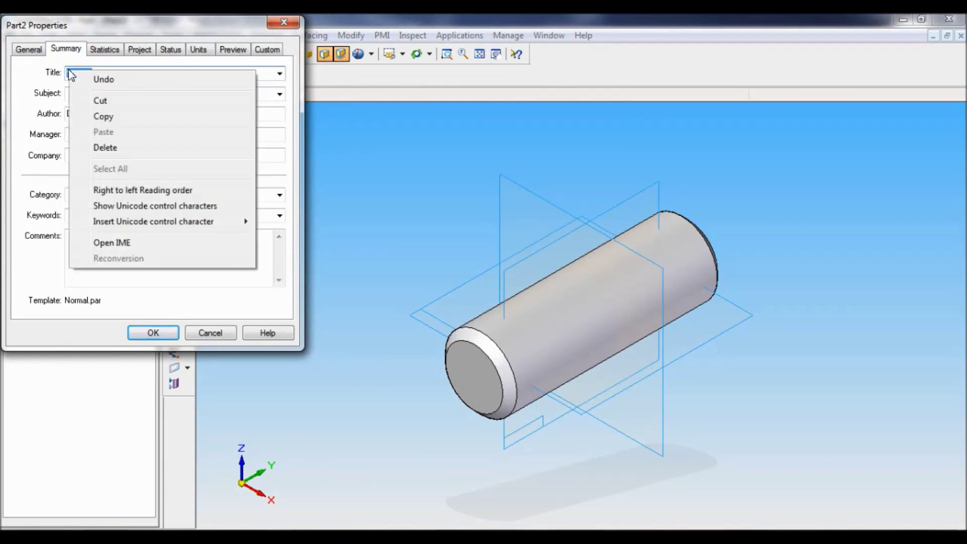
click(99, 117)
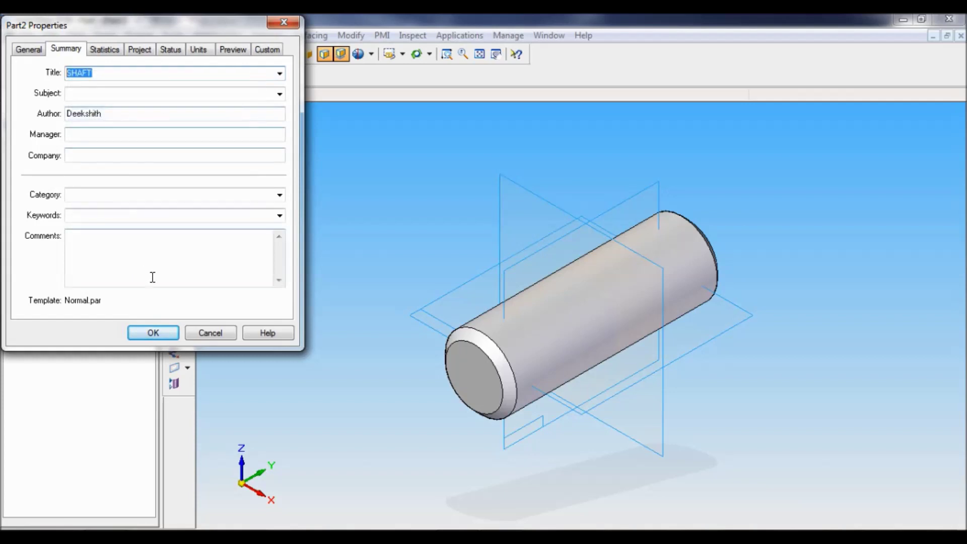
click(153, 334)
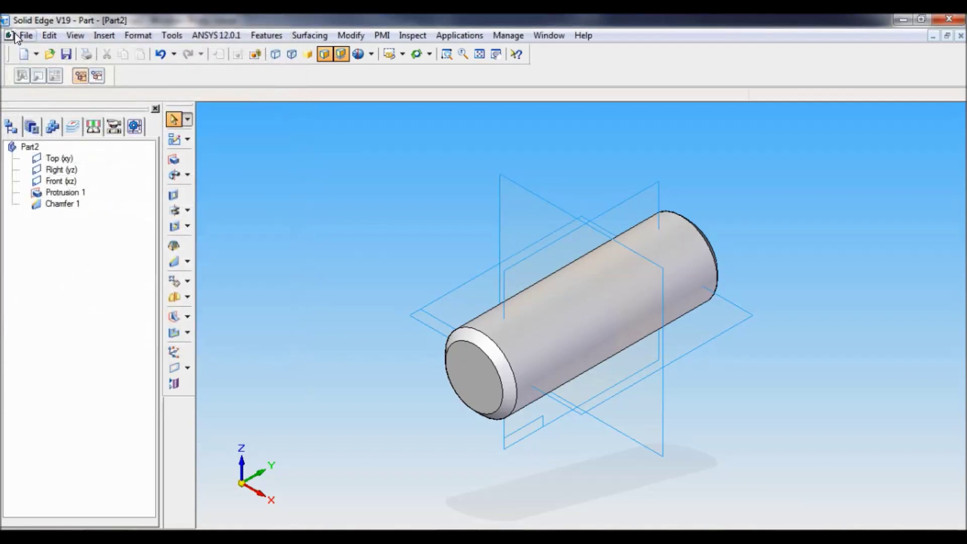
Step: Save As SHAFT.par in the BUSHED BEARING folder, pasting SHAFT as the file name
click(21, 36)
click(64, 136)
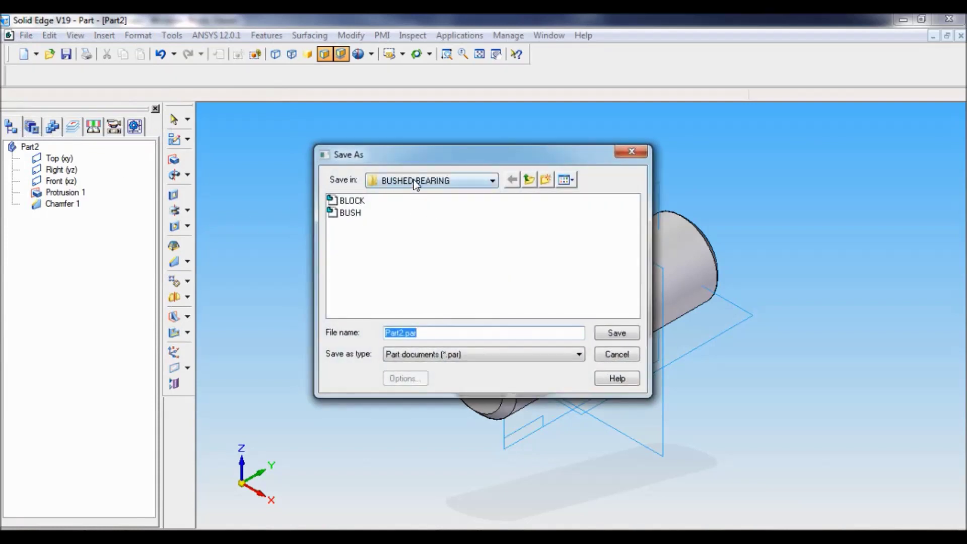
right_click(400, 333)
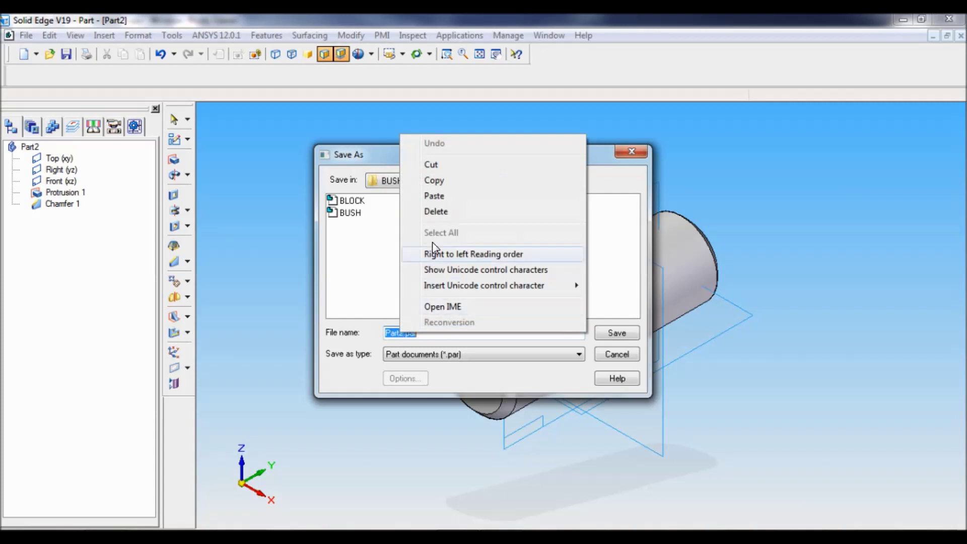
click(448, 196)
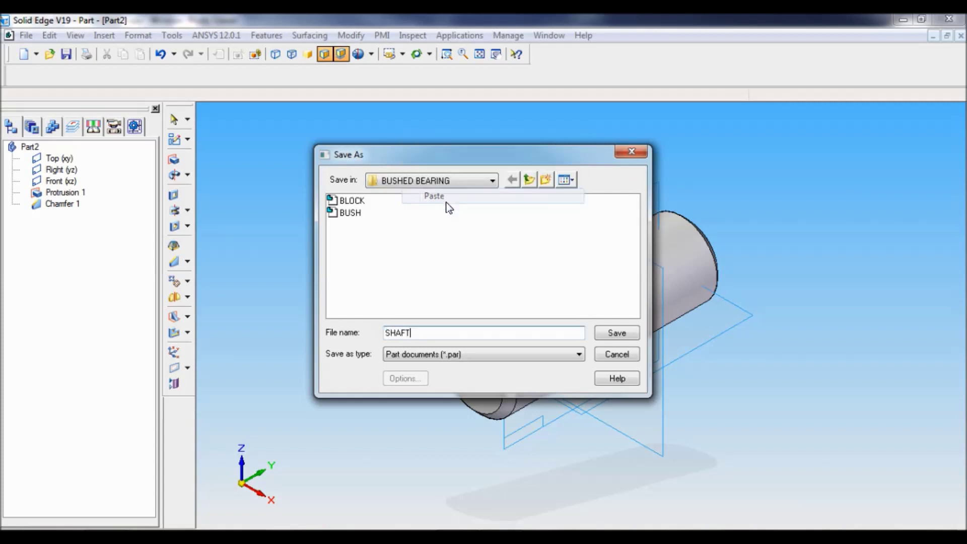
click(613, 333)
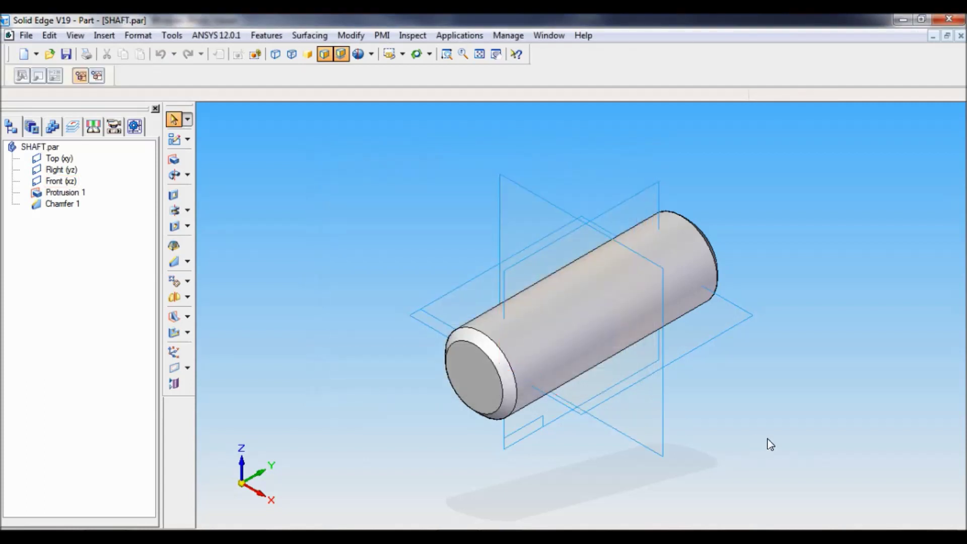